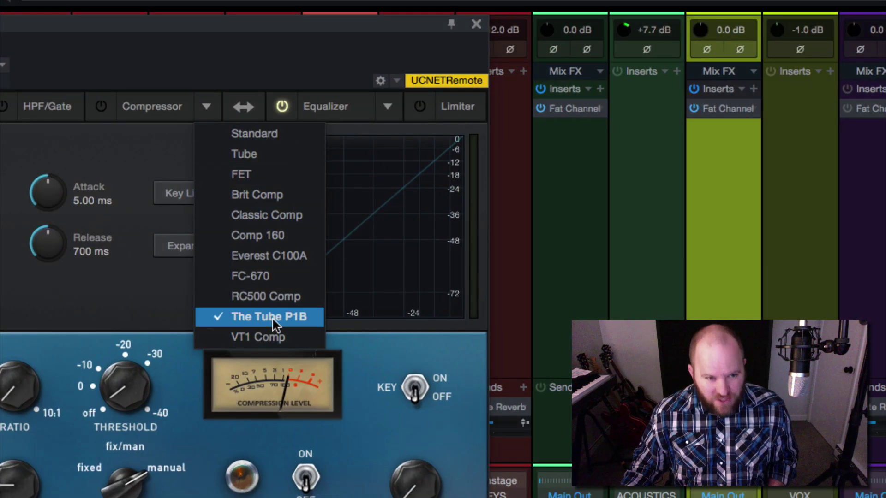
Step: Review the available equalizer models for the VOX Fat Channel XT, keeping the Vintage model
left_click(381, 102)
left_click(383, 103)
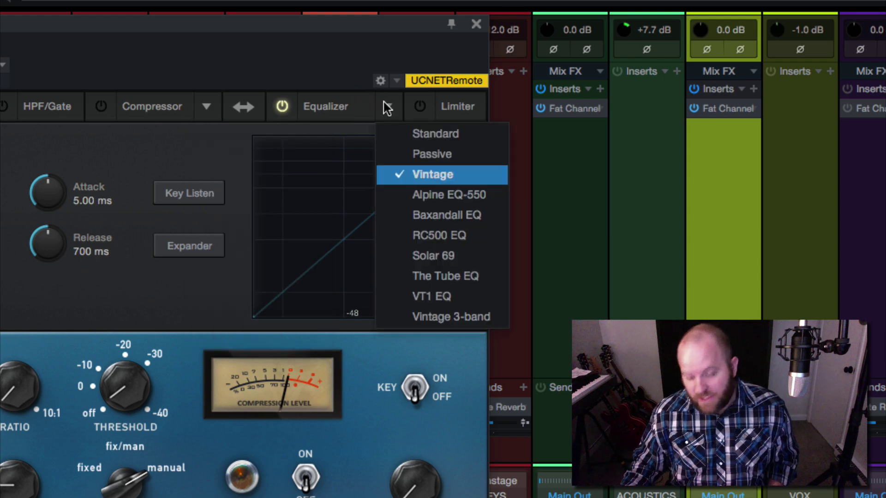
left_click(336, 103)
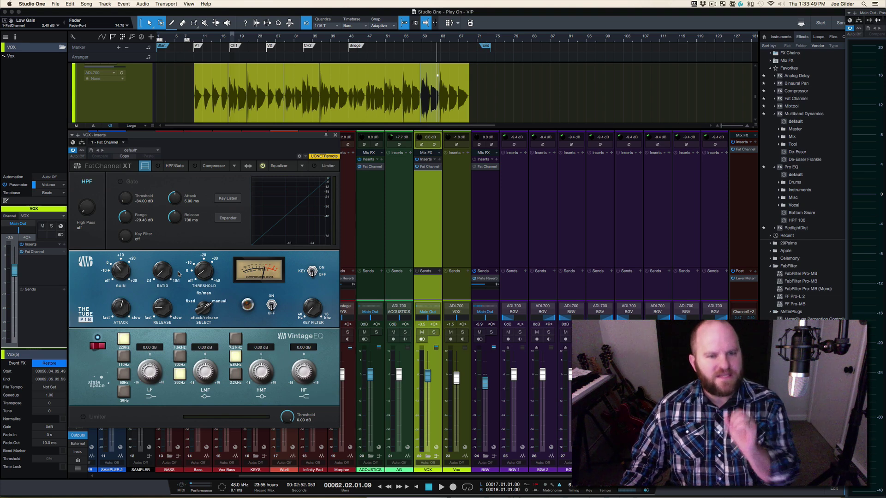
Step: Move the Fat Channel window up clear of the faders, audition the mix from around bar 59, and view the BGV bus's Fat Channel
left_click_drag(224, 141, 234, 65)
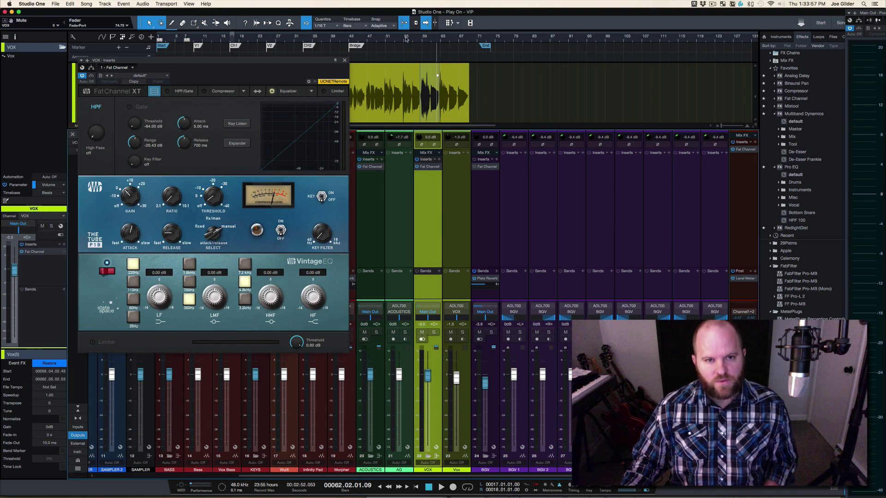
left_click(421, 39)
key("space")
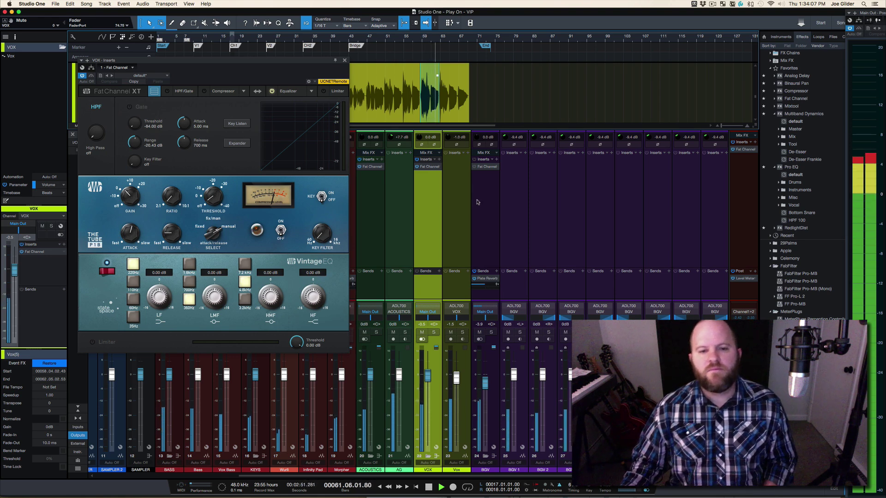
left_click(473, 170)
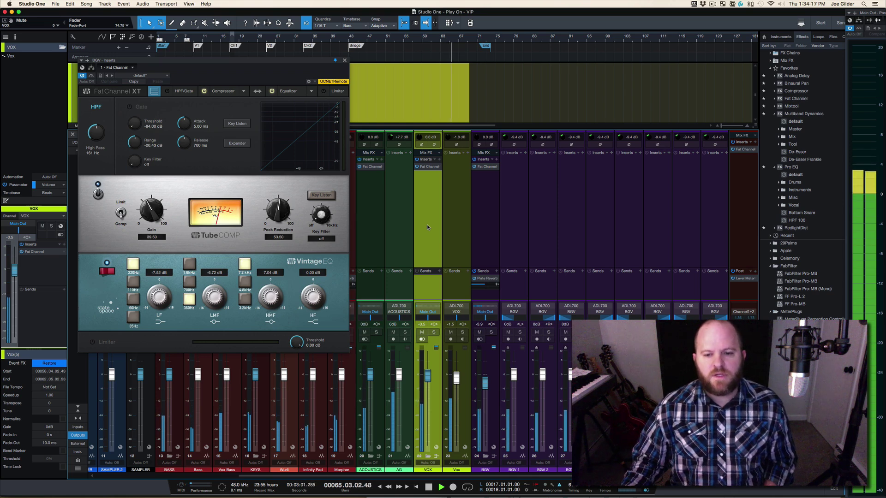
key("space")
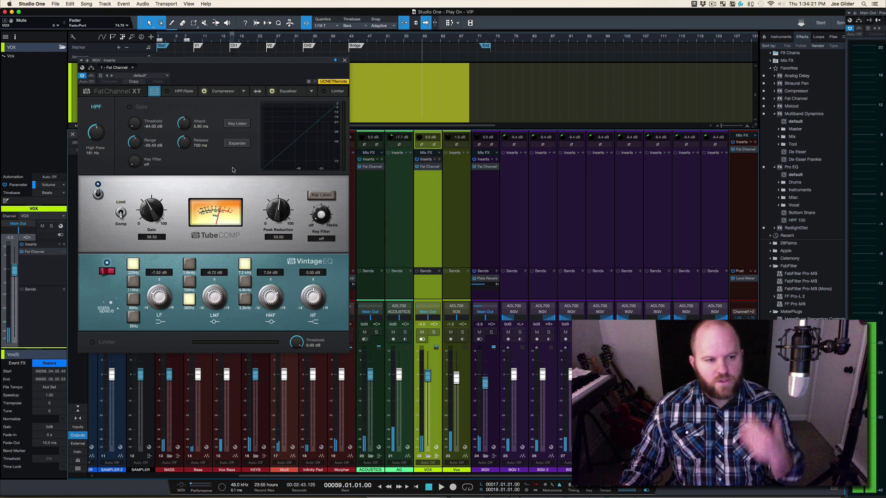
Step: Reset the faders of the VOX bus and its Vox track to 0 dB
left_click(454, 196)
left_click(429, 194)
left_click(458, 198)
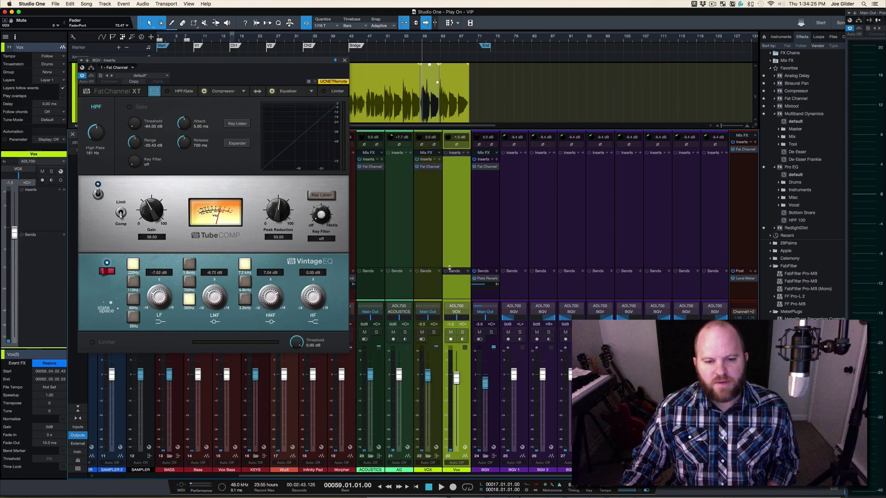
left_click(426, 180)
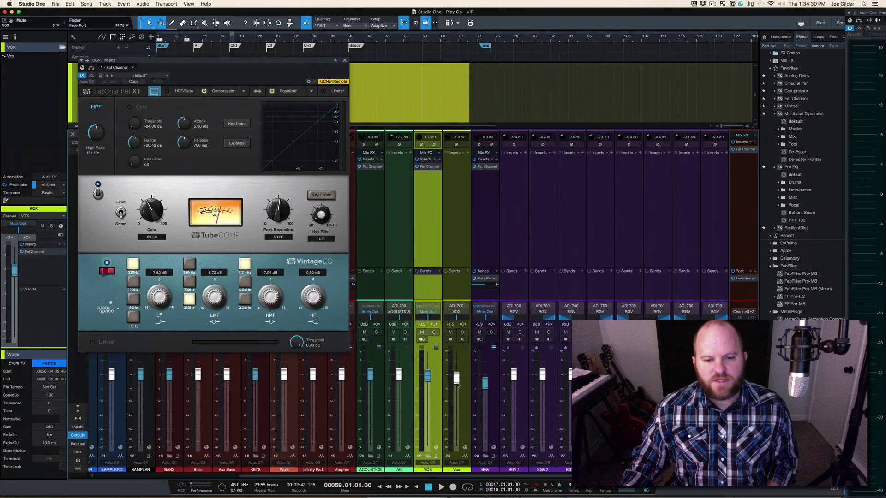
left_click(457, 382, "alt")
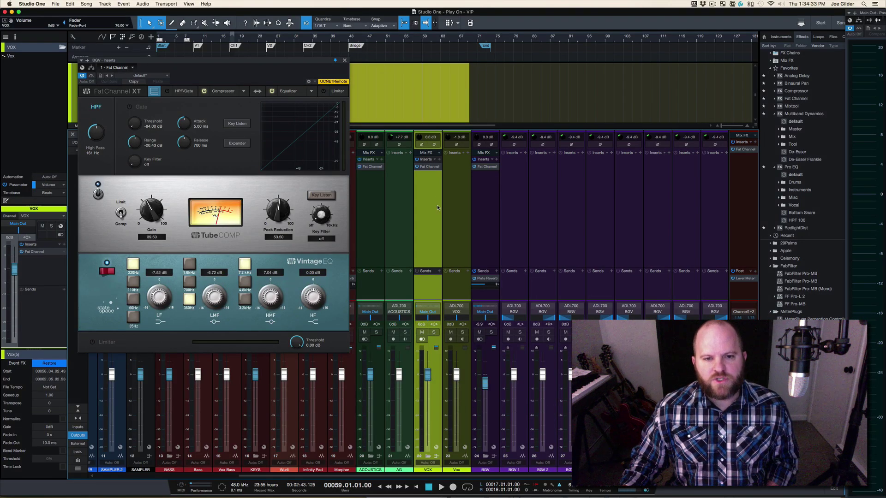
Step: Reopen the Fat Channel on the VOX bus and solo that bus
left_click(423, 168)
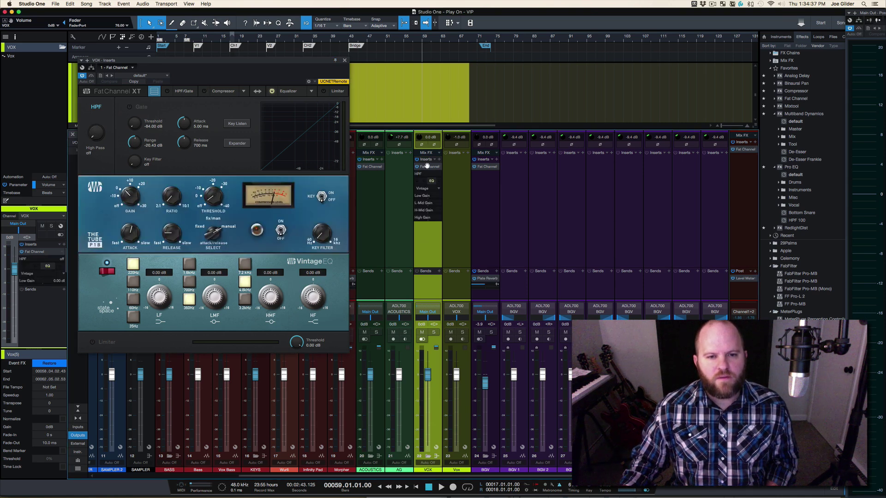
left_click(426, 167)
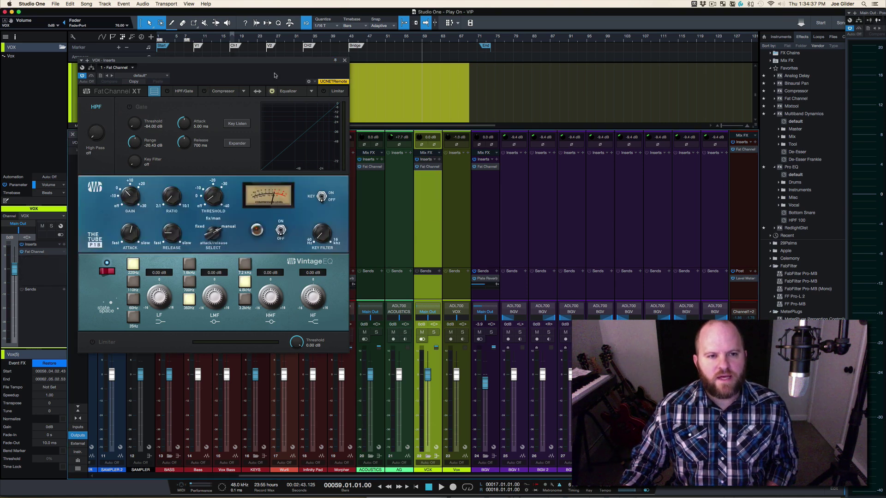
left_click(433, 332)
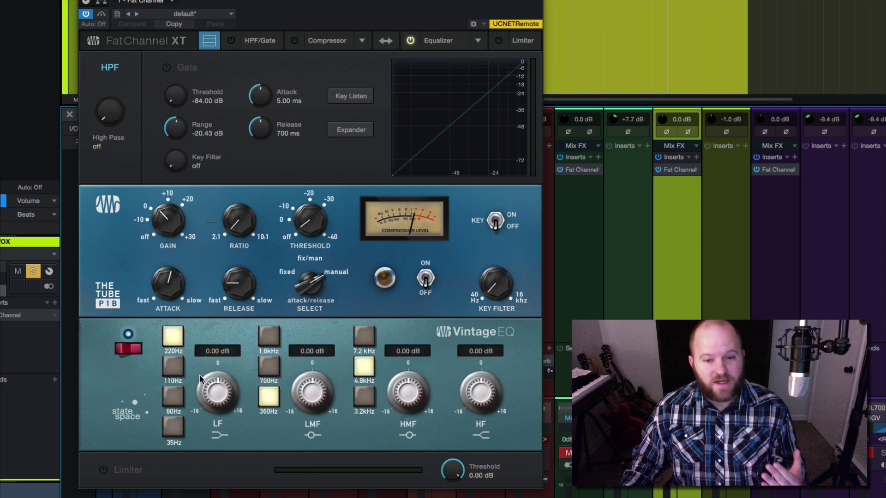
Step: Swap the order of the compressor and equalizer back and forth, ending with the compressor ahead of the equalizer
left_click(386, 39)
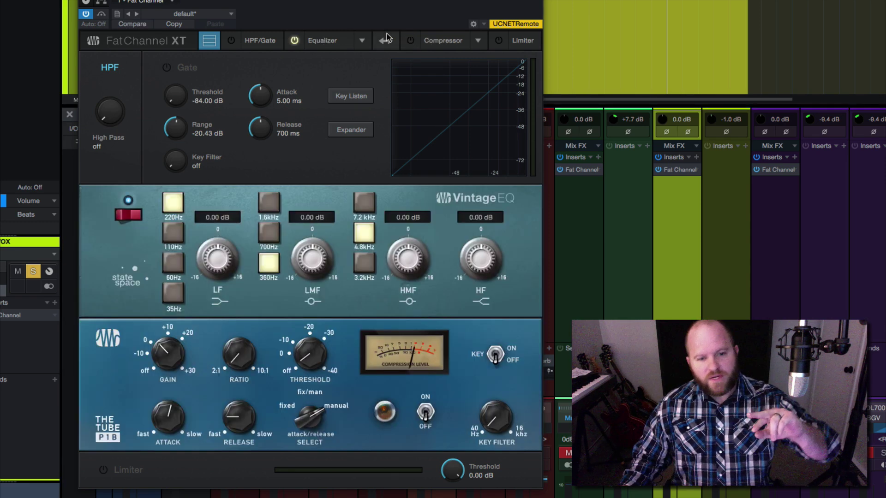
left_click(386, 40)
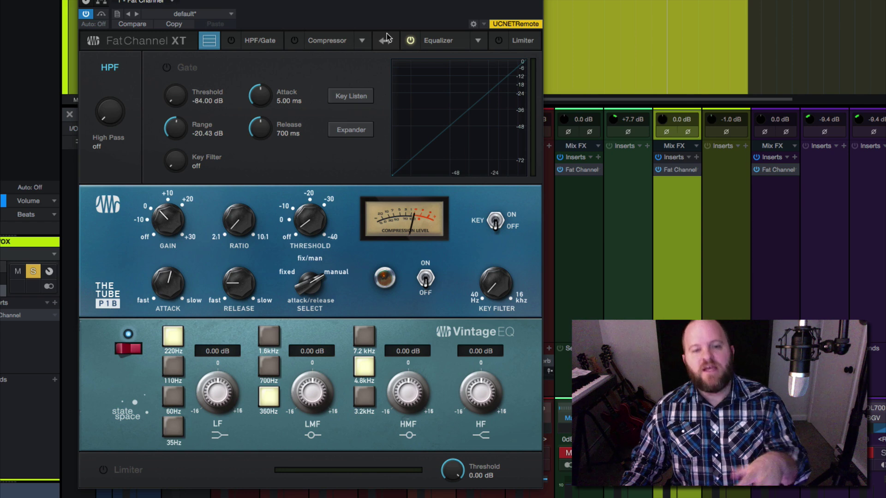
left_click(386, 39)
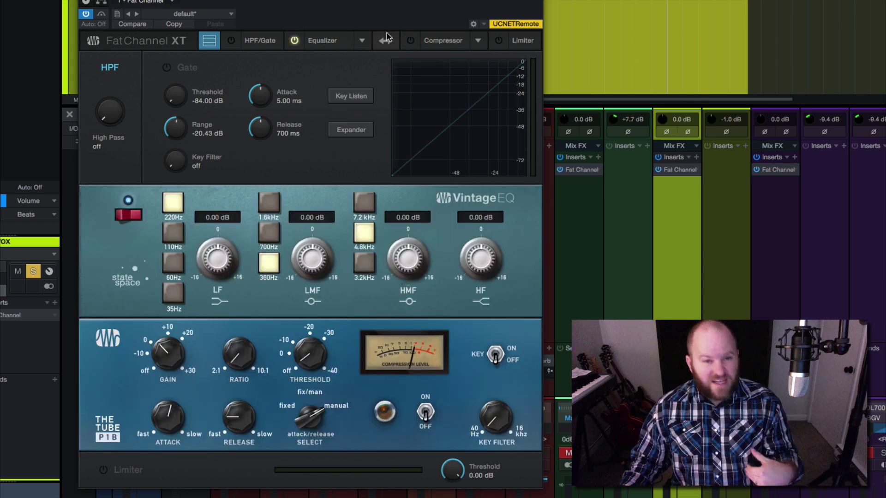
left_click(386, 40)
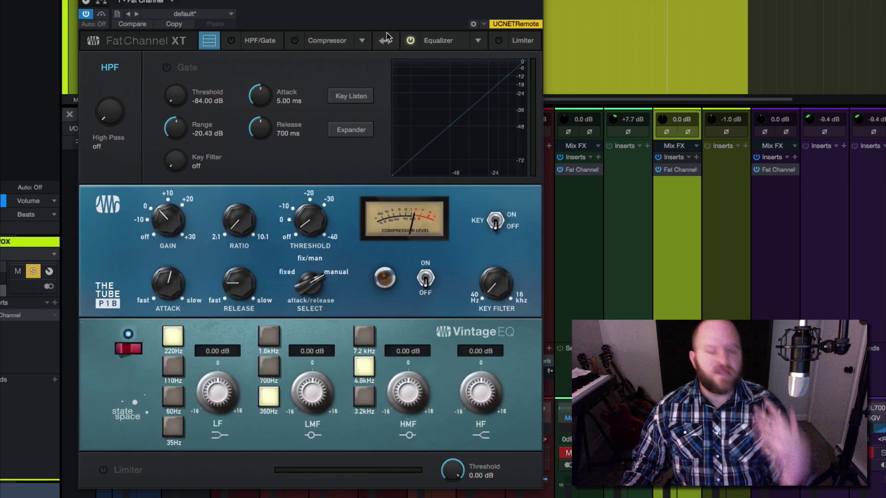
left_click(386, 39)
left_click(386, 40)
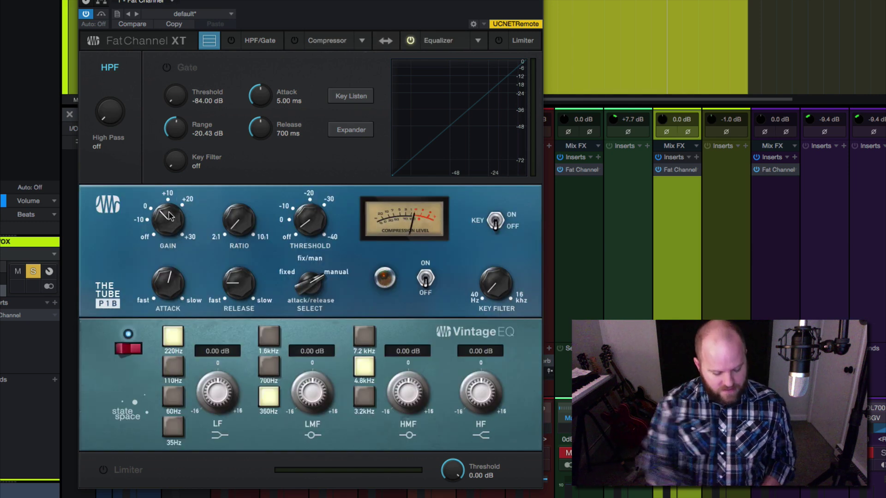
Step: Set the VOX bus's high-pass filter to 158 Hz while auditioning the soloed vocal
mouse_move(113, 98)
left_mouse_down()
mouse_move(111, 13)
mouse_move(120, 162)
mouse_move(119, 113)
left_mouse_up()
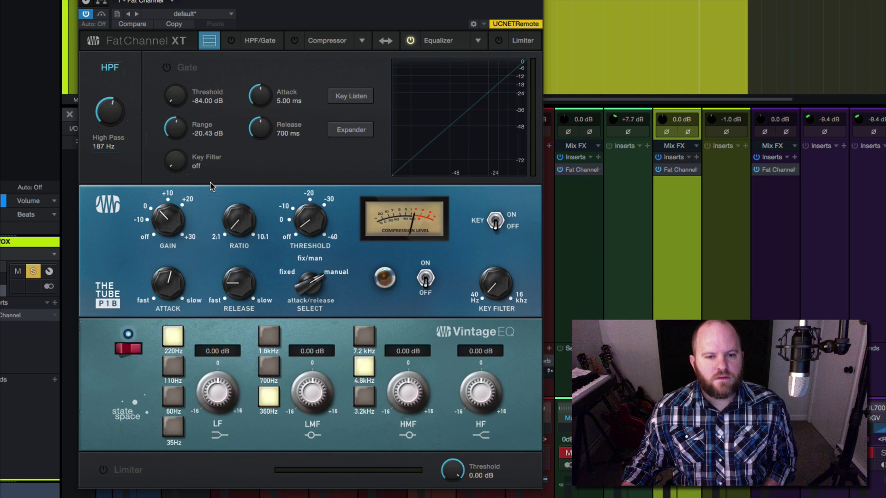
key("space")
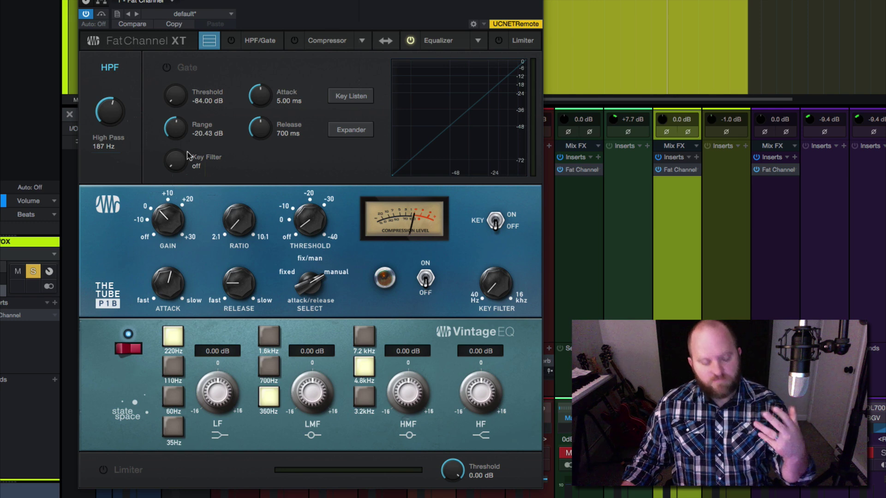
left_click_drag(117, 104, 117, 108)
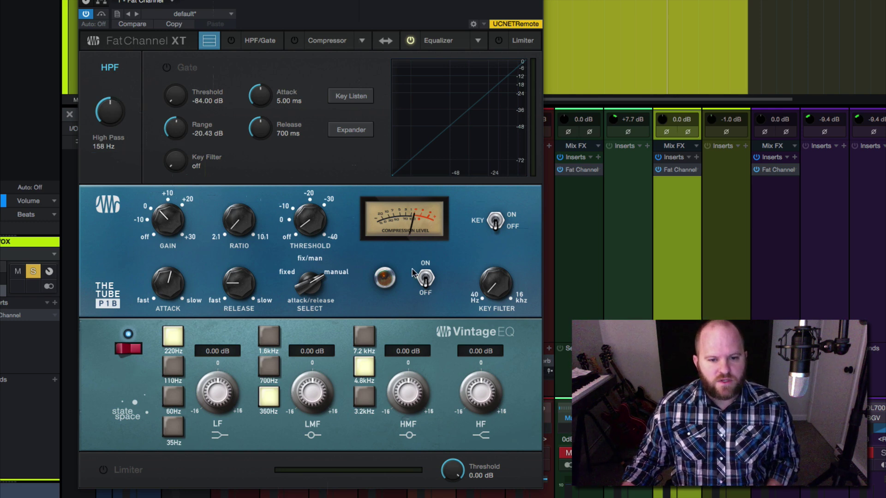
Step: Enable the Tube P1B compressor on the vocal, with a faster attack, a slightly slower release and a moderately higher ratio
left_click(424, 278)
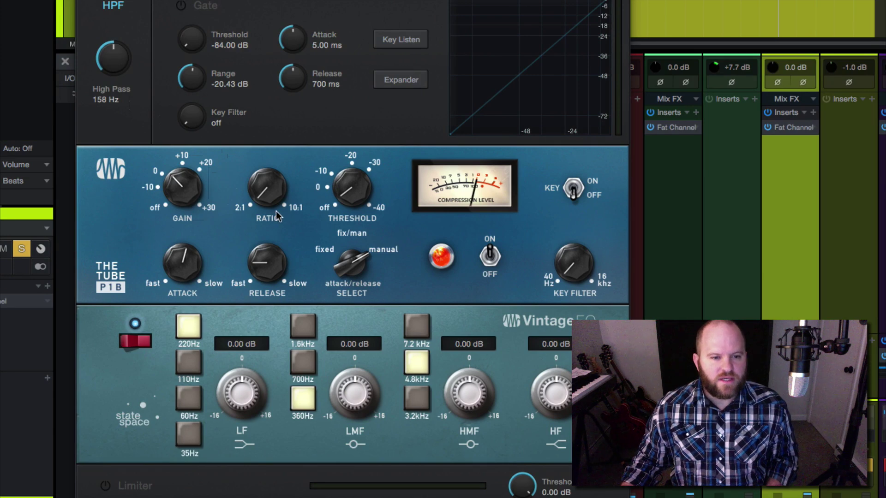
mouse_move(189, 272)
left_mouse_down()
mouse_move(187, 314)
mouse_move(187, 270)
left_mouse_up()
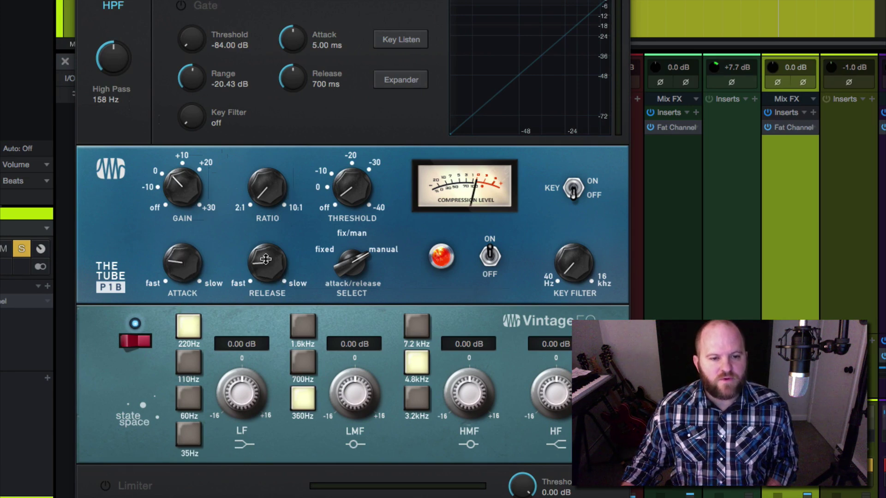
mouse_move(346, 192)
left_mouse_down()
mouse_move(346, 136)
mouse_move(353, 161)
mouse_move(344, 196)
left_mouse_up()
mouse_move(266, 190)
left_mouse_down()
mouse_move(267, 156)
mouse_move(259, 194)
mouse_move(258, 187)
left_mouse_up()
mouse_move(175, 196)
left_mouse_down()
mouse_move(176, 152)
mouse_move(170, 203)
mouse_move(188, 137)
mouse_move(190, 197)
left_mouse_up()
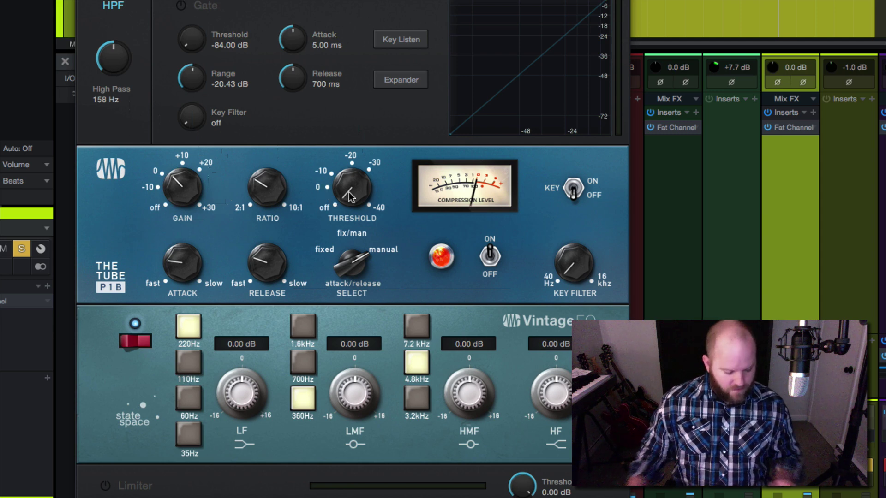
Step: Set the compressor's threshold to about -10 dB and its gain just below +10 dB, fine-tuning the release and attack
left_click_drag(349, 196, 351, 157)
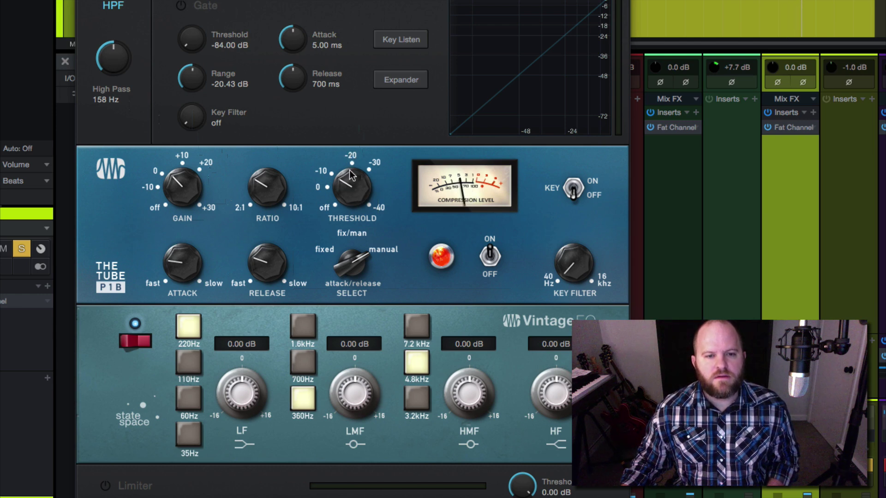
left_click_drag(189, 182, 190, 168)
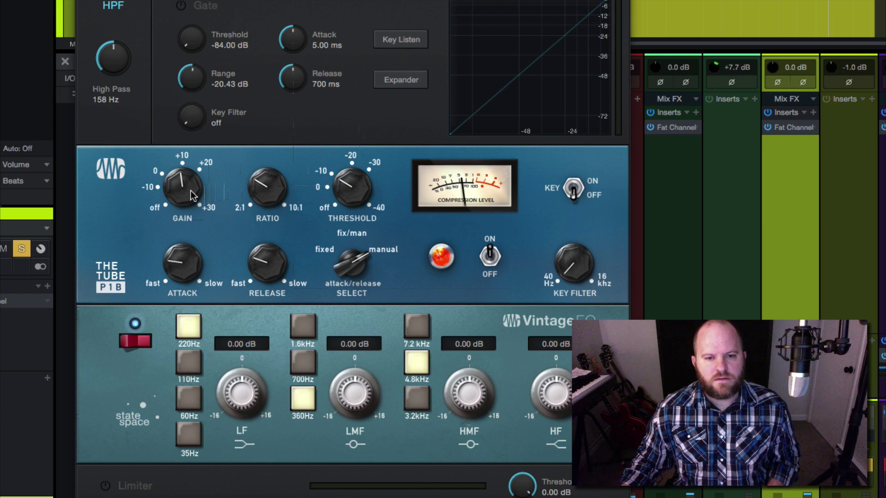
left_click_drag(258, 273, 255, 252)
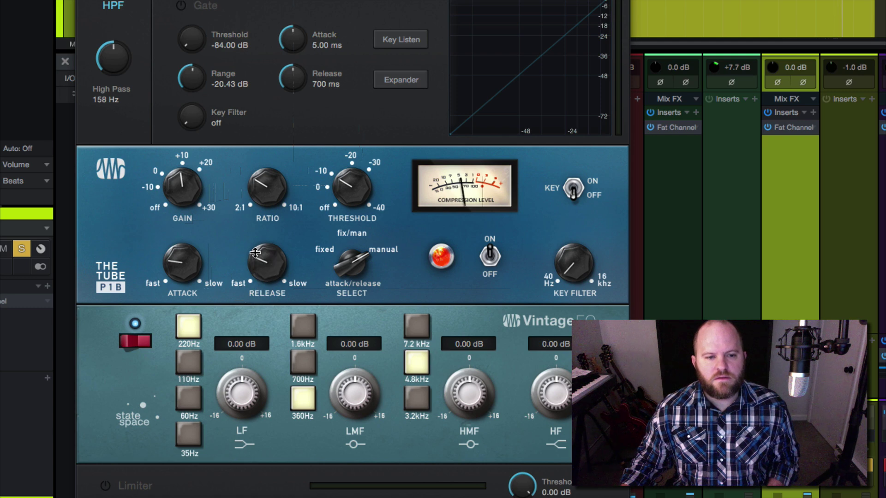
left_click_drag(185, 266, 185, 262)
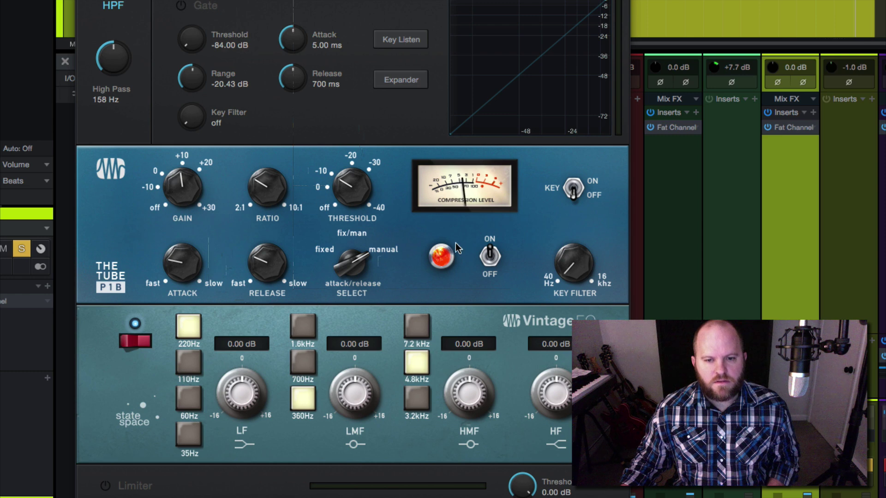
Step: Compare the vocal with the compressor on and off, and match the levels by setting its gain to 4.45 dB
left_click(490, 255)
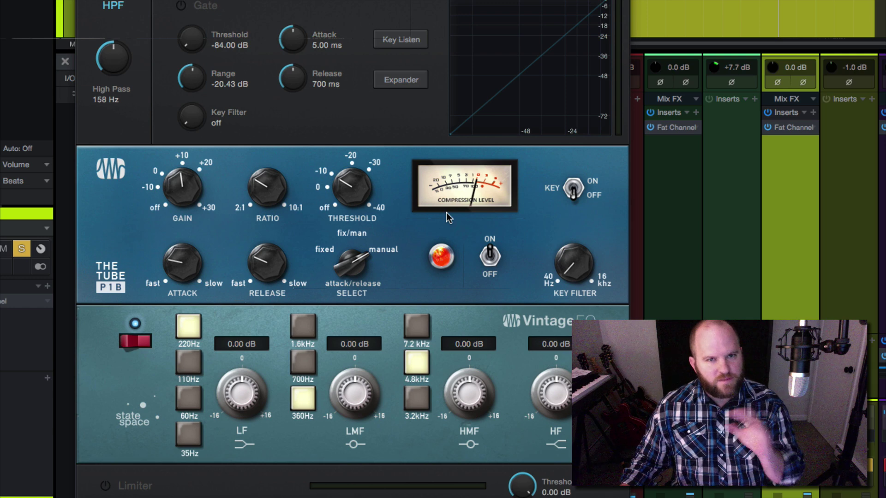
left_click(491, 255)
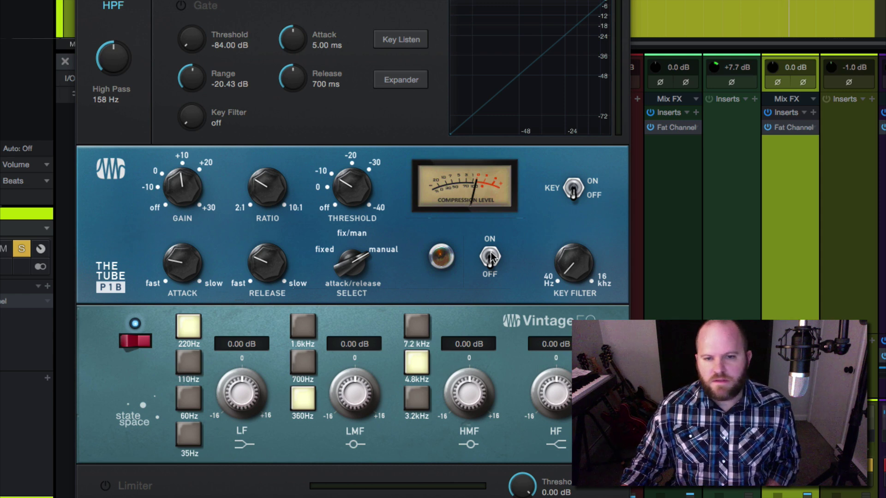
left_click(491, 256)
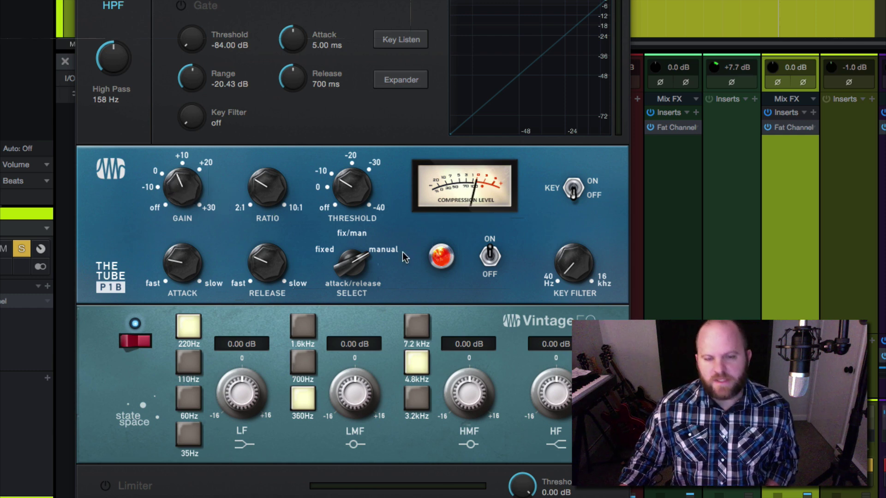
left_click(490, 256)
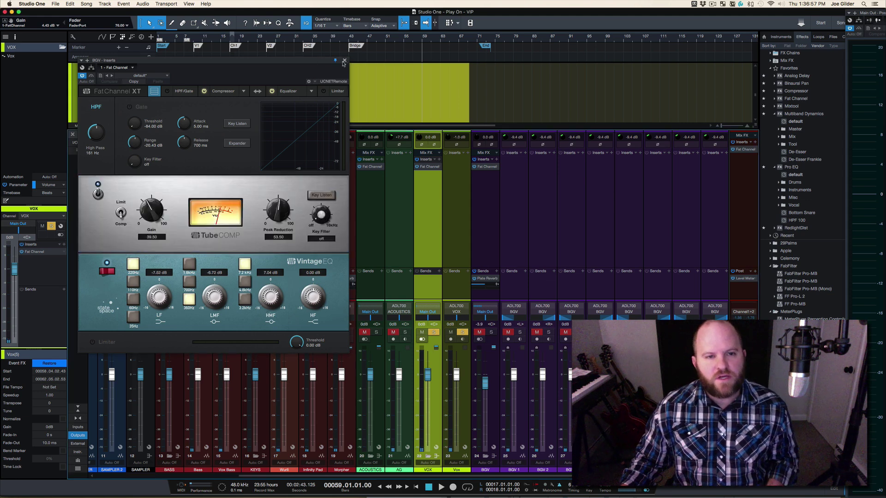
Step: Close the Fat Channel window and audition the soloed vocal from the start of verse 1 at bar 9
left_click(343, 61)
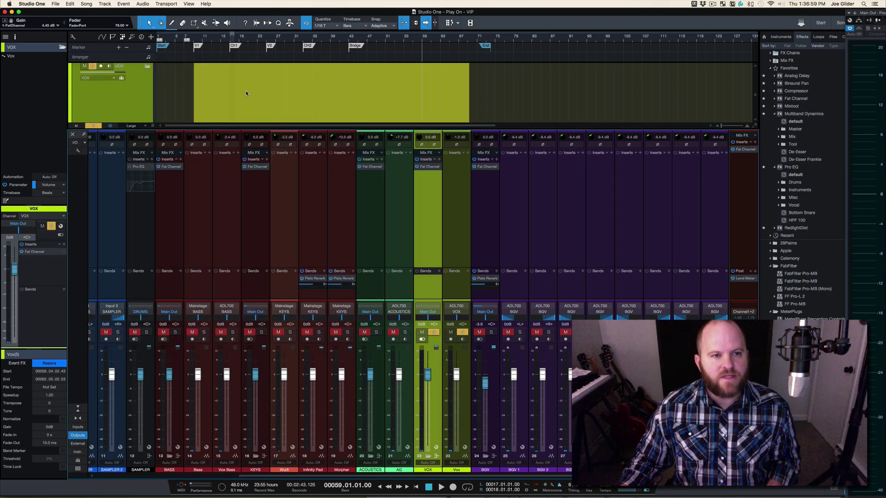
left_click(193, 40)
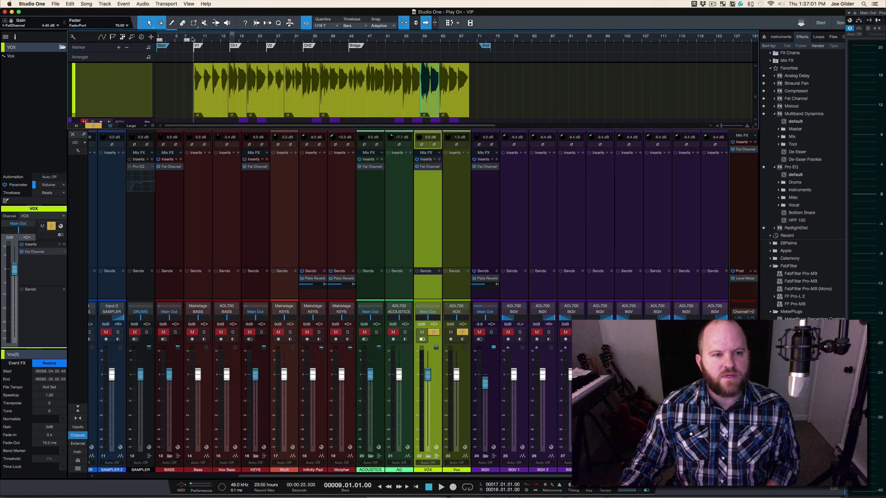
left_click_drag(194, 40, 238, 53)
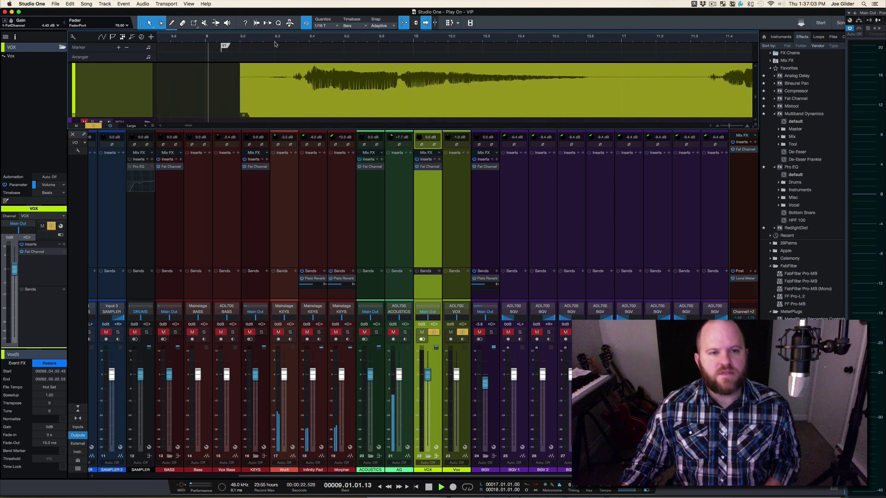
key("space")
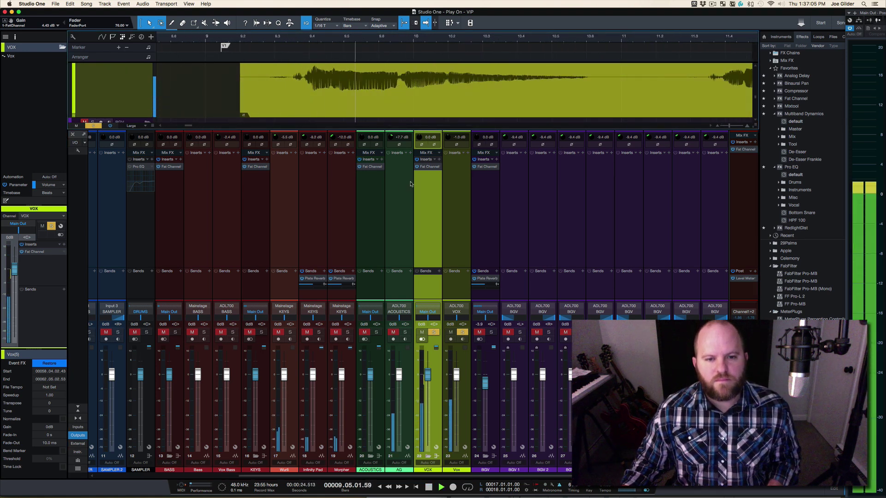
Step: Reopen the VOX bus Fat Channel and set the Vintage EQ's LF and LMF gains to -4.80 dB and the 7.2 kHz HMF gain to 4.48 dB
left_click(427, 167)
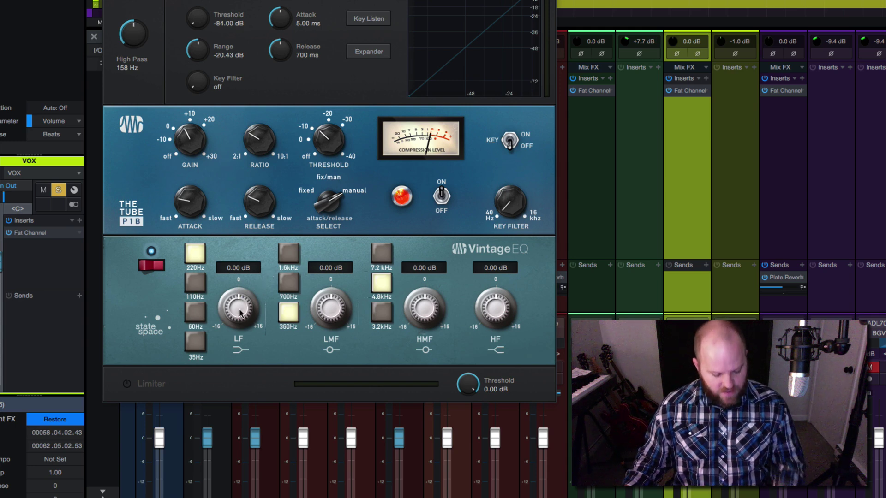
left_click_drag(238, 302, 240, 317)
left_click_drag(328, 308, 325, 358)
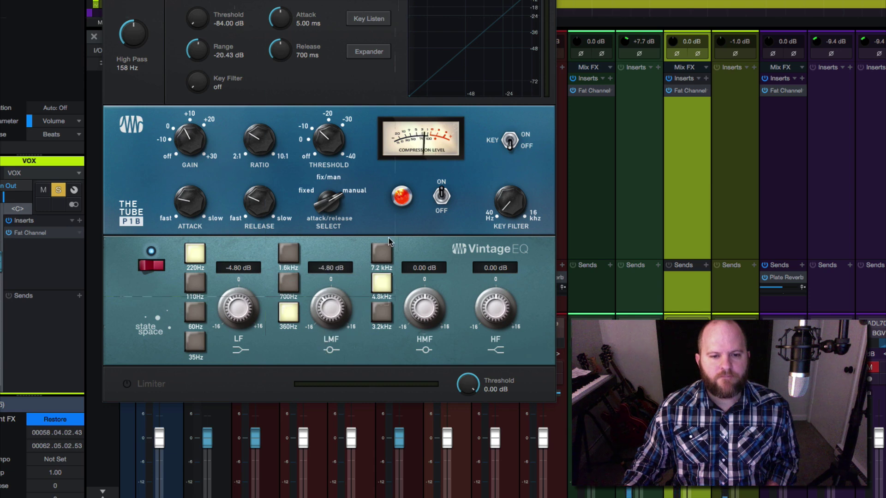
left_click(388, 252)
mouse_move(420, 305)
left_mouse_down()
mouse_move(421, 288)
mouse_move(421, 306)
left_mouse_up()
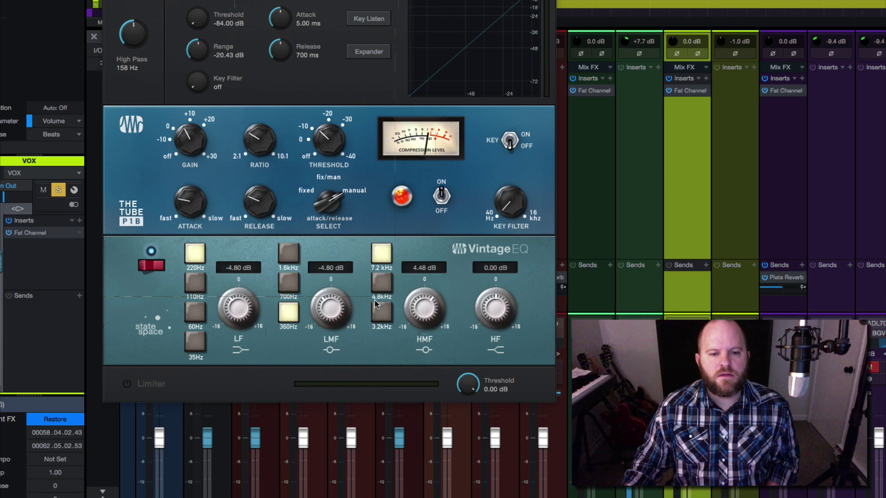
Step: Set the Vintage EQ's LMF gain to -5.92 dB, its LF gain to -6.56 dB and its HF gain to 1.44 dB
left_click_drag(333, 305, 331, 307)
mouse_move(260, 300)
left_mouse_down()
mouse_move(257, 308)
mouse_move(257, 301)
left_mouse_up()
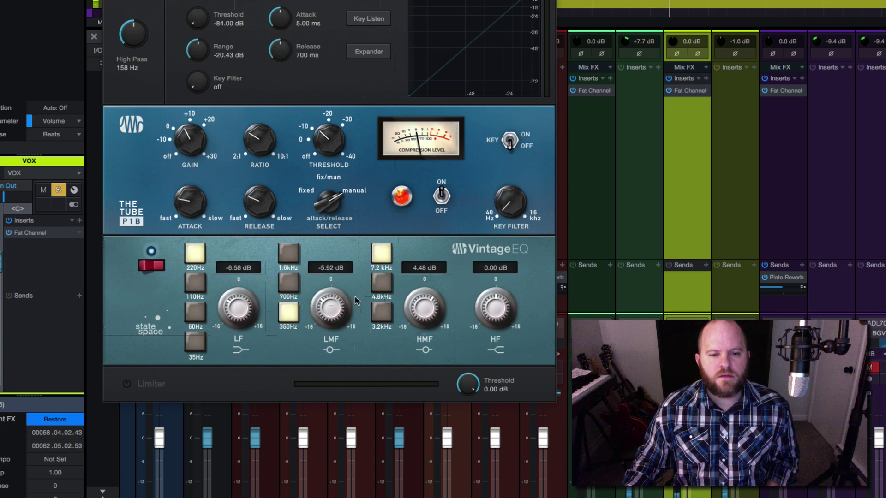
left_click_drag(490, 293, 490, 286)
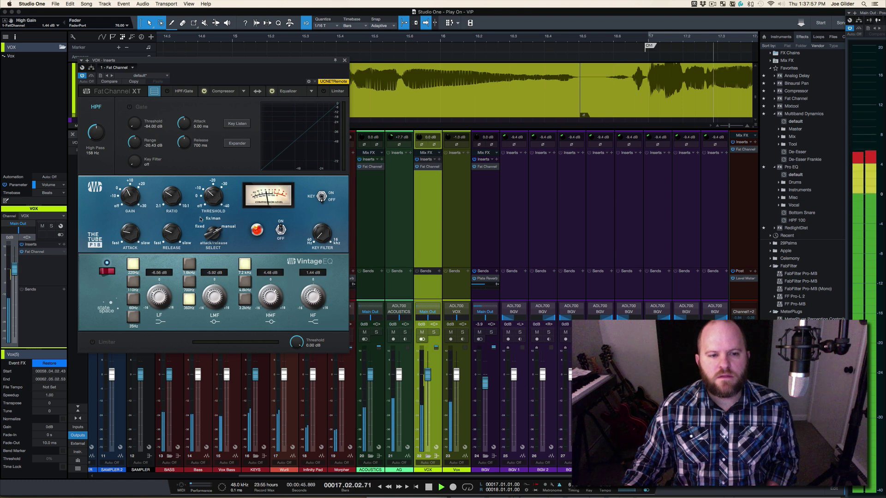
Step: Adjust the Vintage EQ to LF -3.84 dB, LMF -1.92 dB and HMF 4.00 dB, and set the compressor's gain to about 5.85 dB
left_click_drag(220, 293, 220, 288)
left_click_drag(158, 291, 157, 285)
left_click_drag(215, 290, 215, 292)
left_click_drag(270, 297, 270, 299)
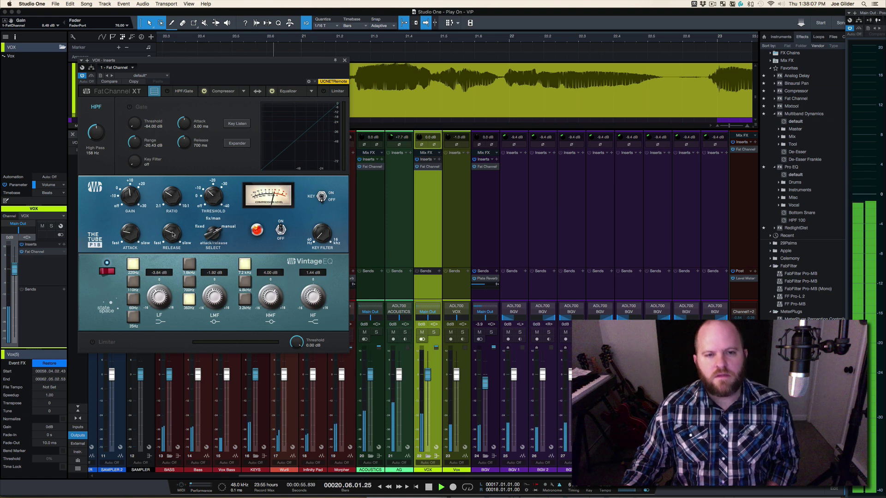
left_click_drag(130, 198, 129, 199)
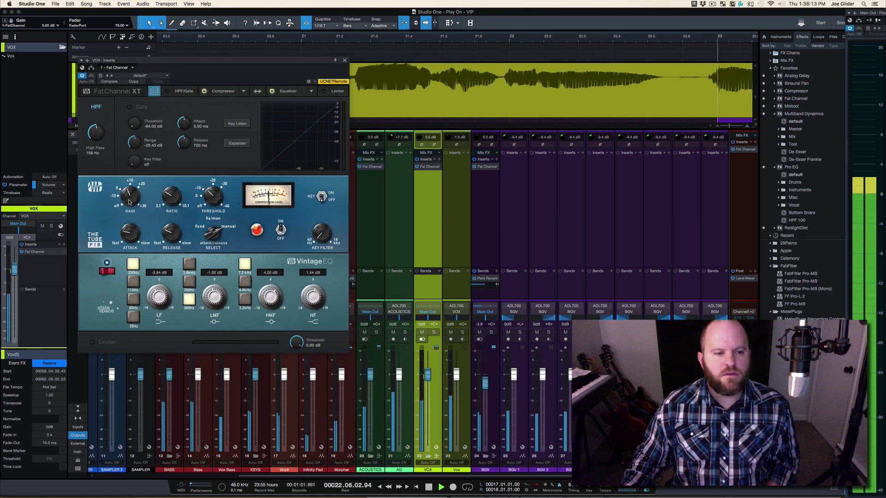
Step: Audition the vocal in the full mix from verse 1, and again from bar 16 leading into chorus 1
key("space")
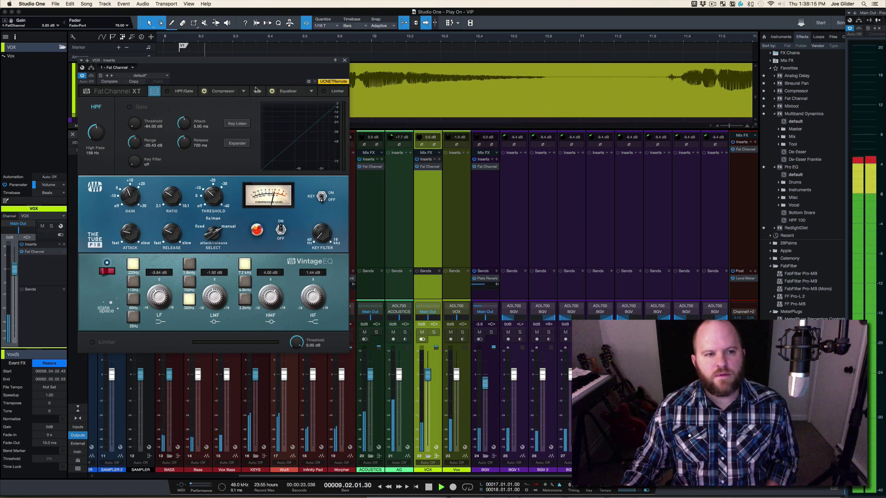
key("w")
key("w")
key("w")
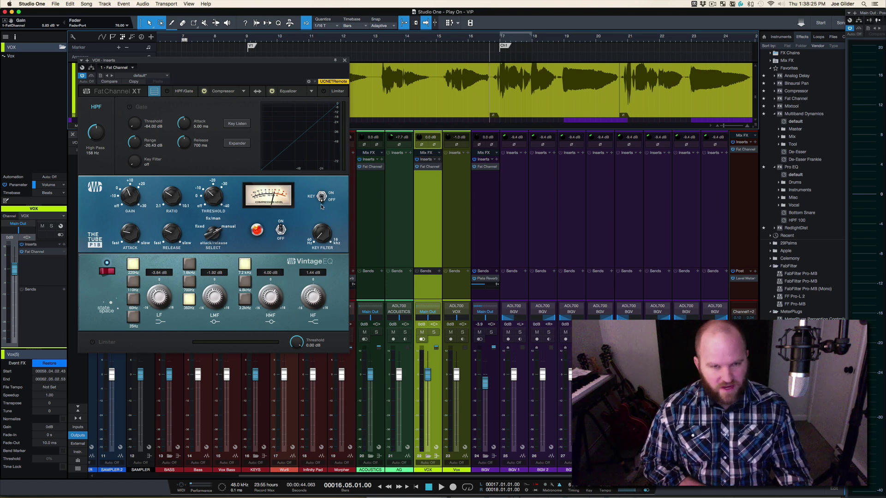
key("space")
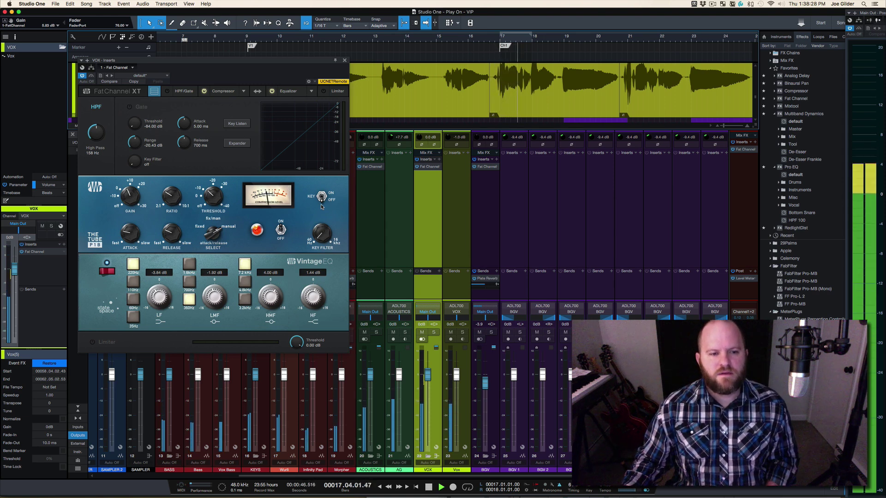
key("space")
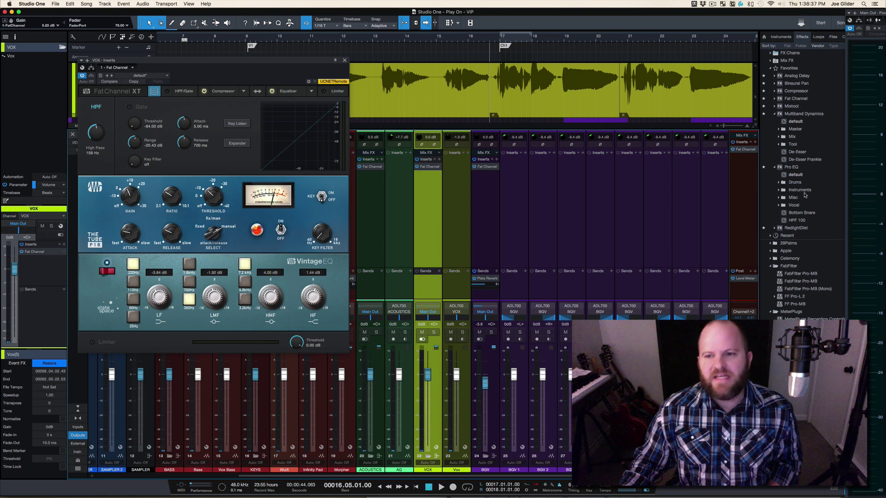
Step: Add a Pro EQ after the Fat Channel on VOX and sweep a narrow HMF boost of about 20 dB to 4.10 kHz during playback
scroll(797, 168, "down", 8)
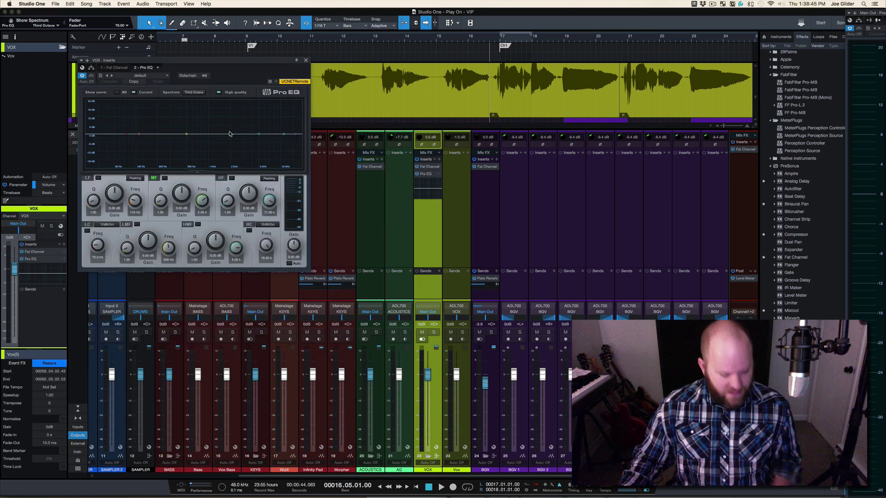
left_click_drag(259, 135, 249, 99)
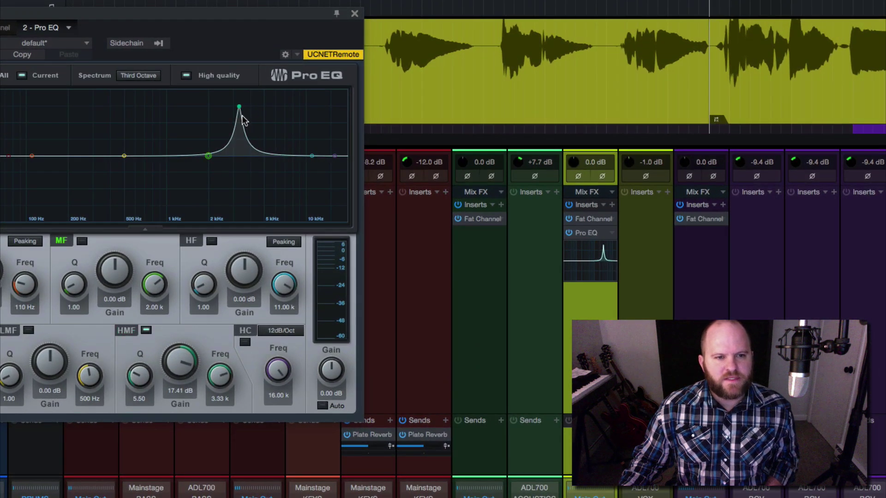
key("space")
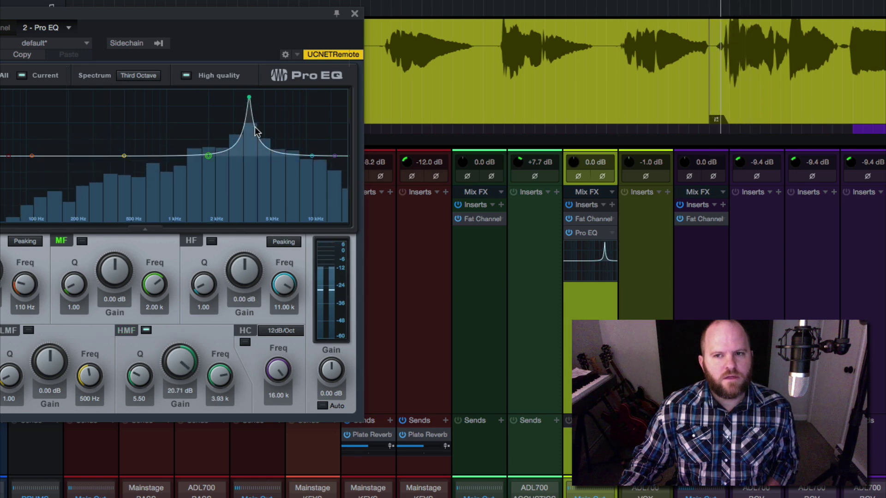
left_click_drag(251, 103, 257, 109)
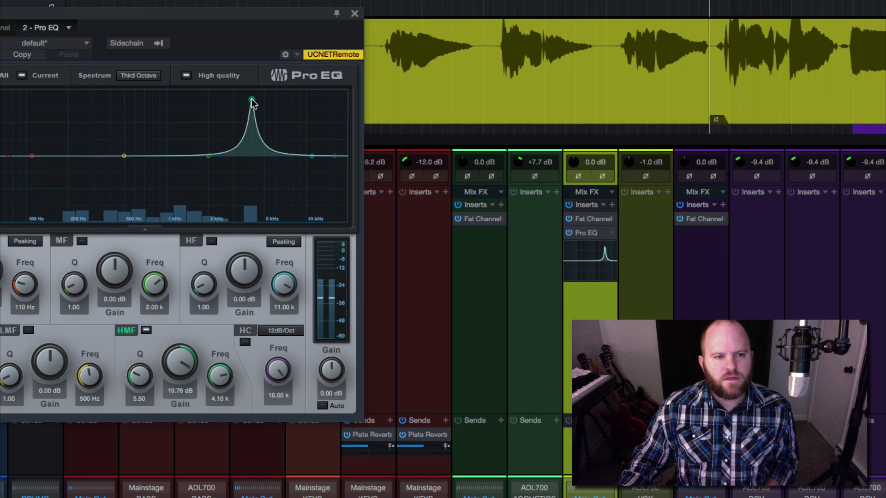
scroll(253, 104, "up", 5)
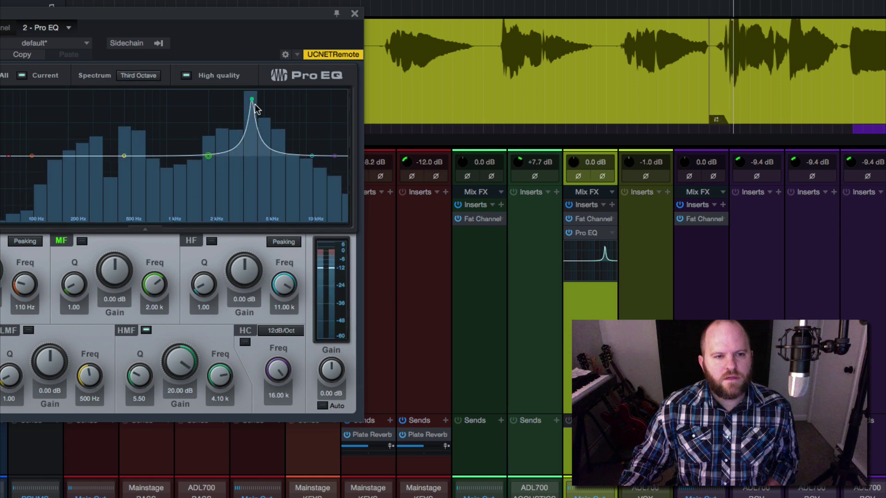
key("space")
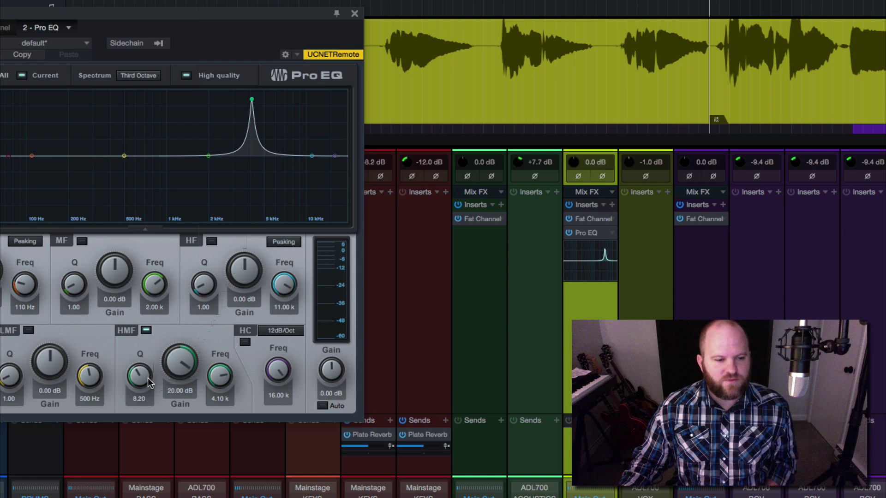
Step: Turn the Pro EQ's HMF band into a narrow notch with a gain of -24 dB and a Q of 24
left_click_drag(145, 383, 173, 474)
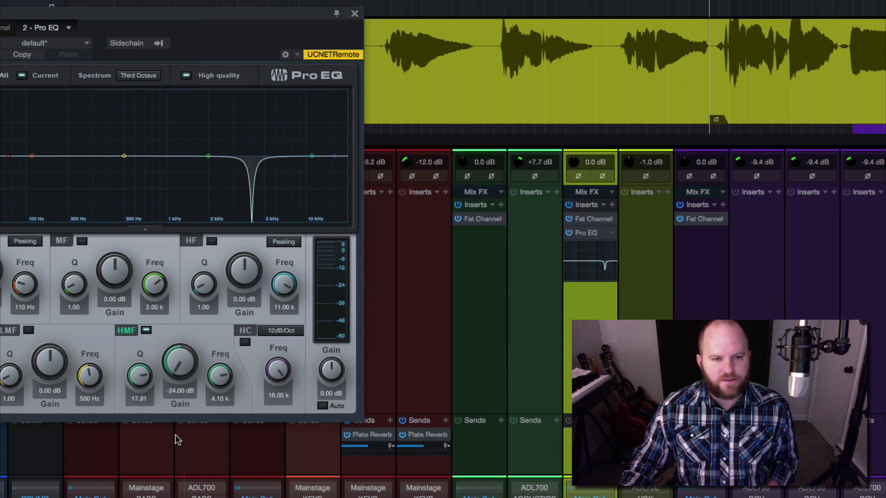
key("space")
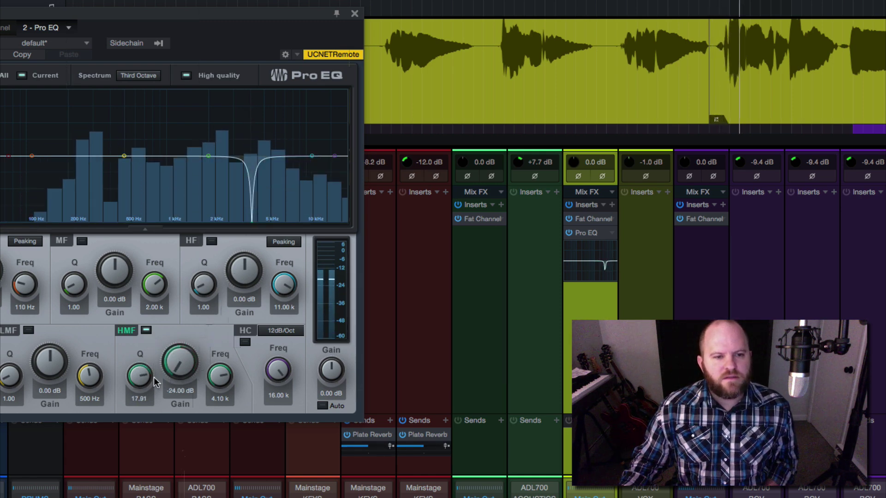
left_click_drag(154, 382, 222, 359)
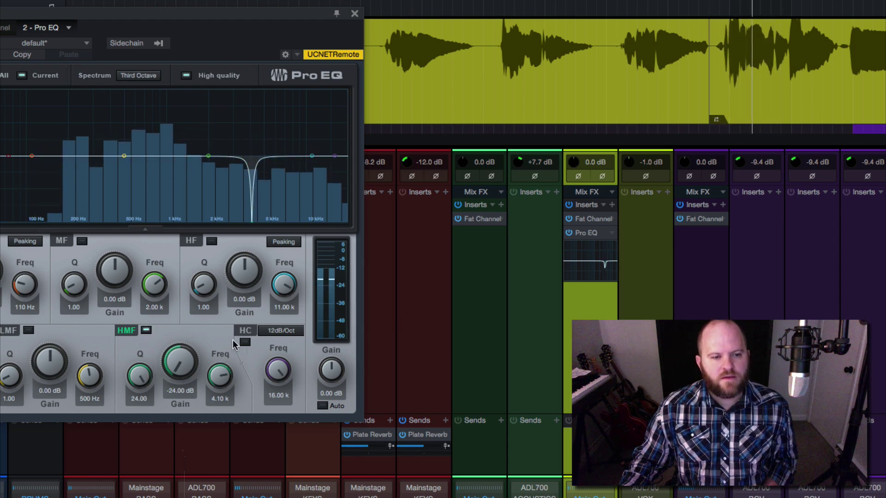
Step: Compare the vocal with the Pro EQ's HMF notch off and on, leaving the band enabled
left_click(145, 330)
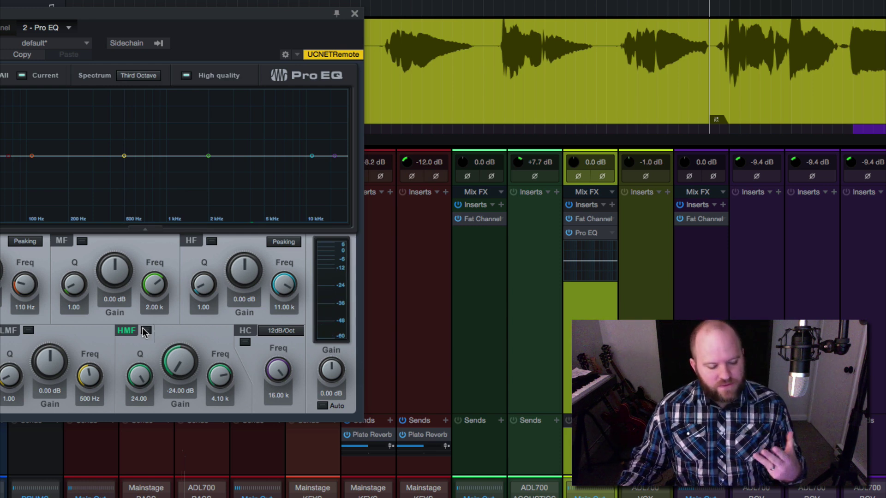
left_click(145, 332)
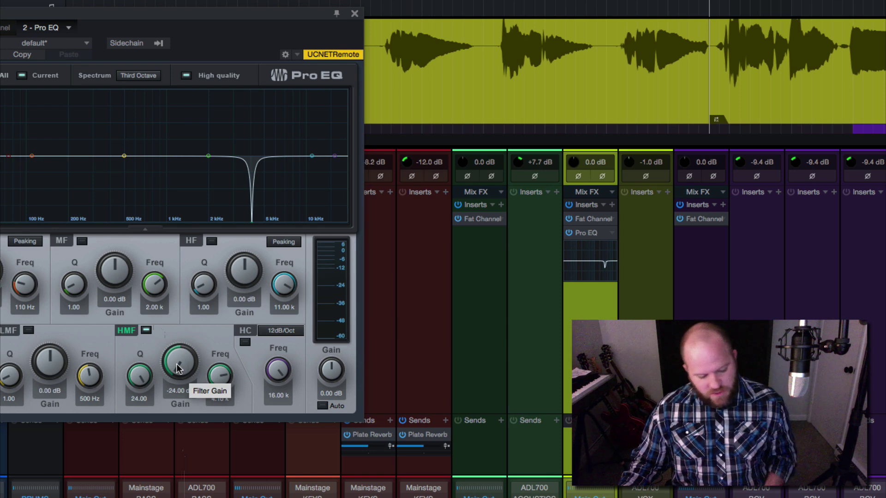
key("space")
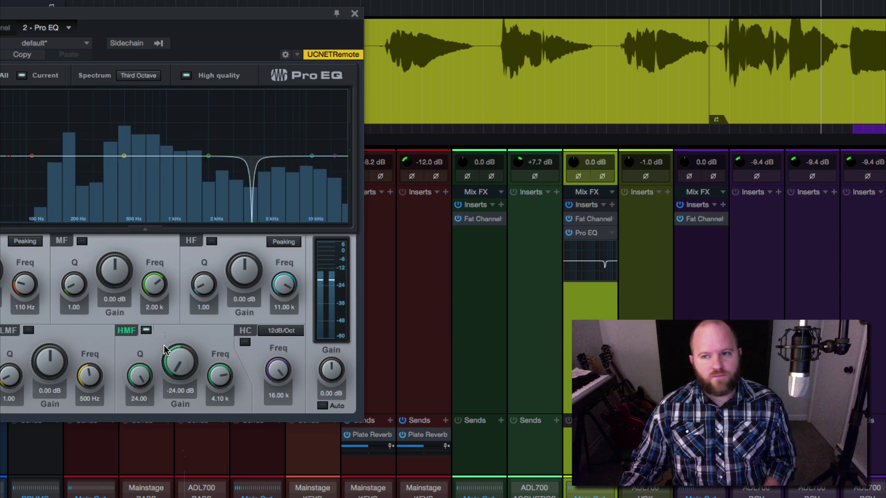
key("space")
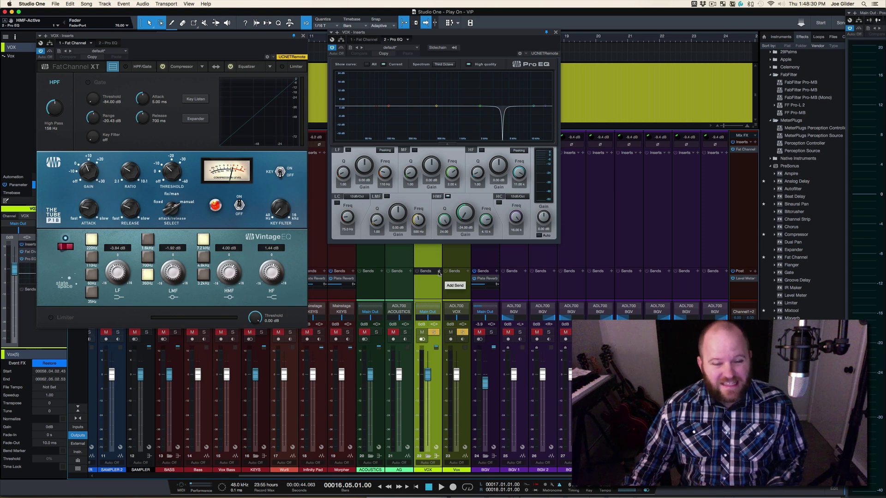
Step: Add a Slap Delay send to the VOX bus during playback and set its level to about -7 dB
key("space")
left_click(439, 273)
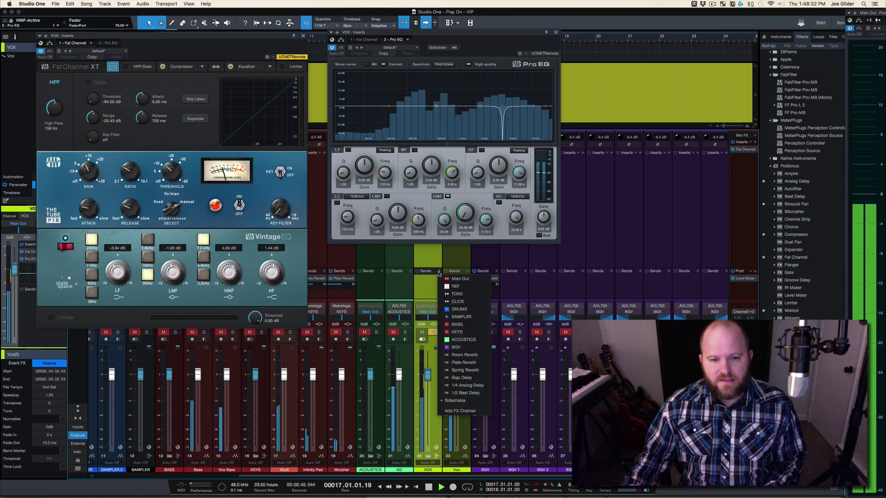
left_click(462, 378)
left_click_drag(436, 289, 427, 286)
Step: Add a Plate Reverb send to the VOX bus and set it to a low level of roughly -26 dB
left_click(439, 271)
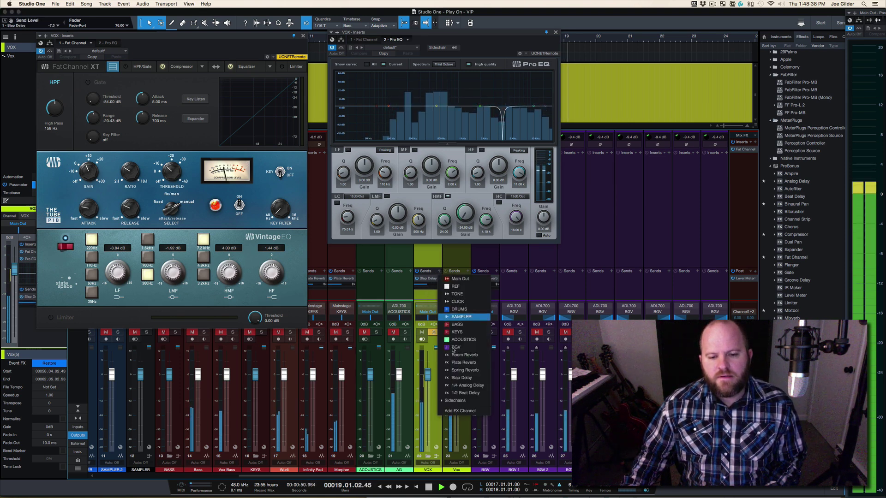
left_click(463, 363)
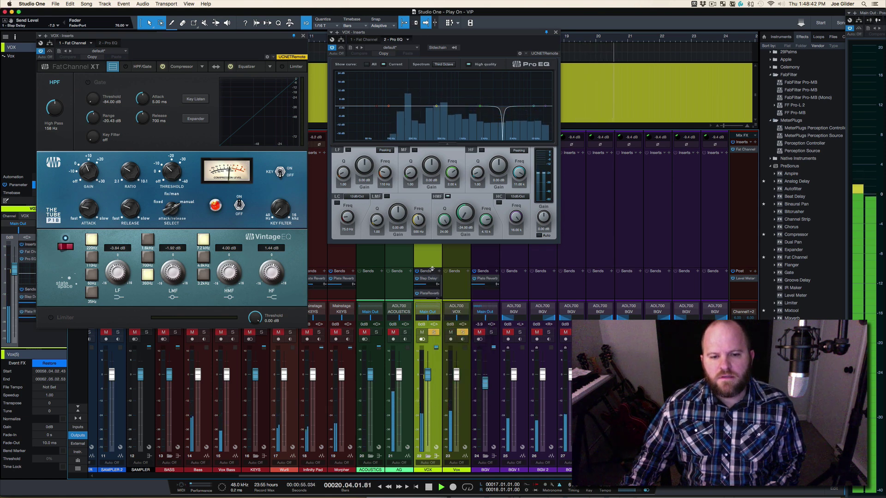
left_click_drag(429, 268, 418, 284)
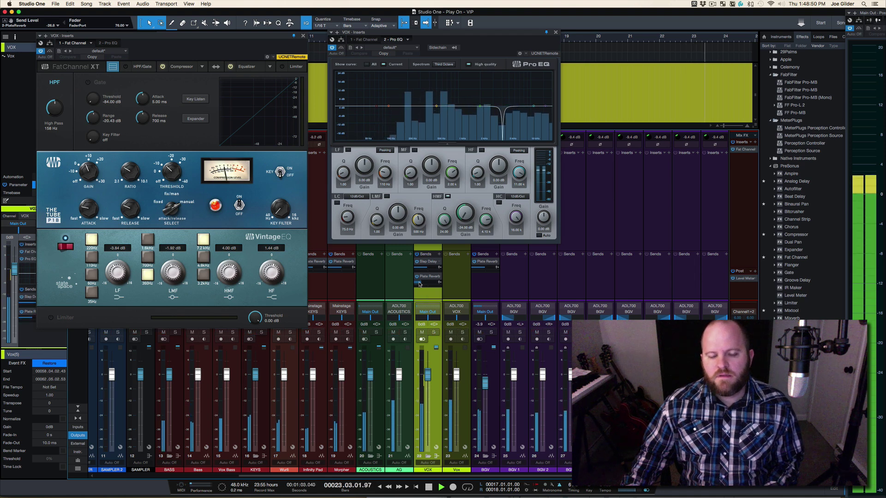
Step: Set the VOX bus's Slap Delay send level to -17.7 dB and the Vintage EQ's HMF gain to 2.24 dB
key("shift+s")
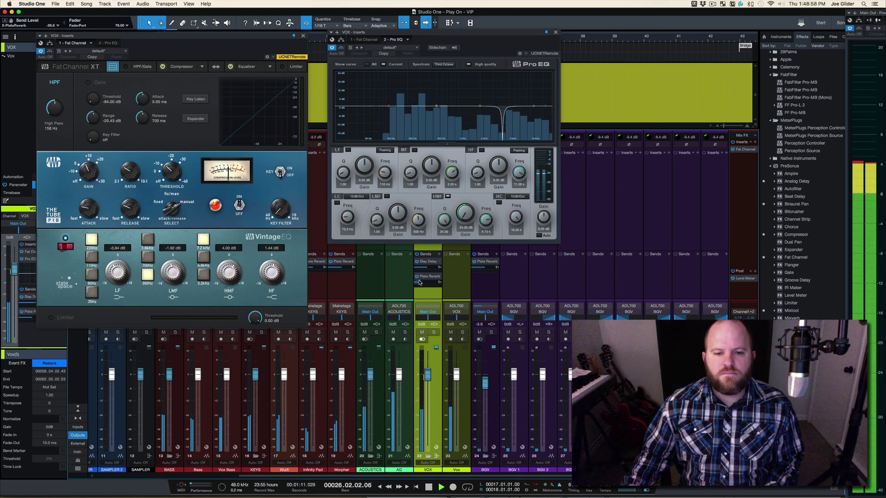
mouse_move(424, 268)
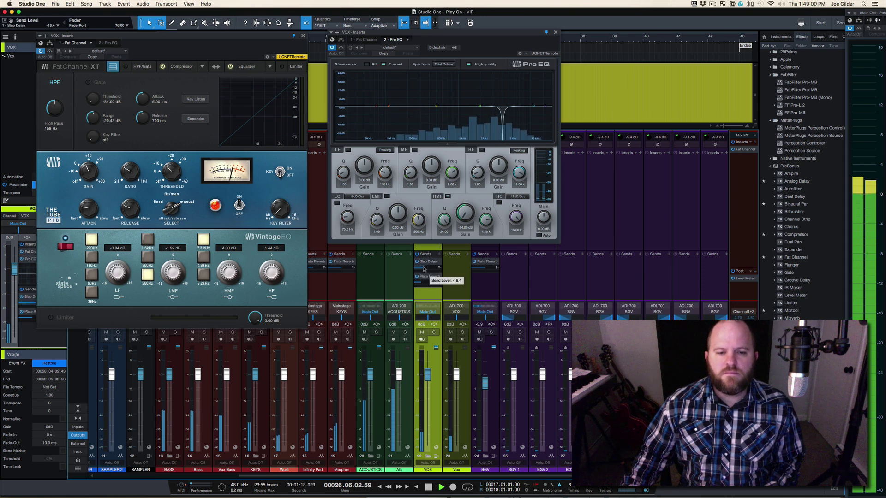
scroll(423, 268, "down", 2)
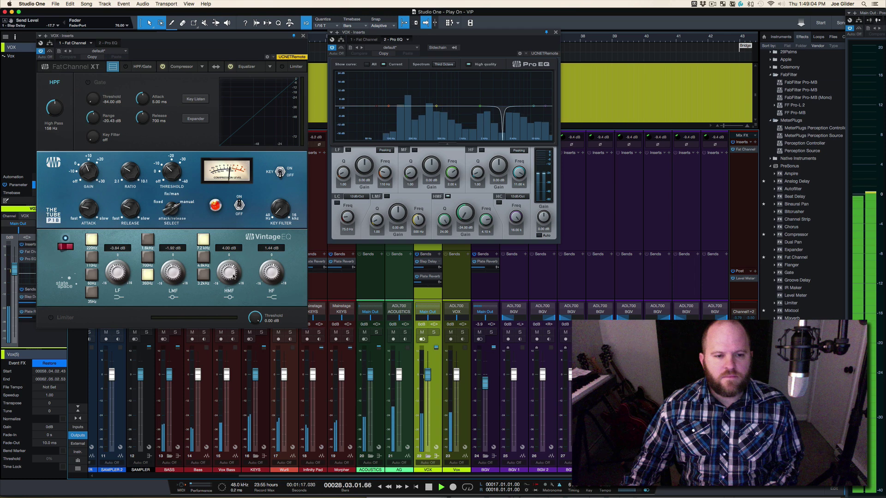
scroll(233, 275, "down", 3)
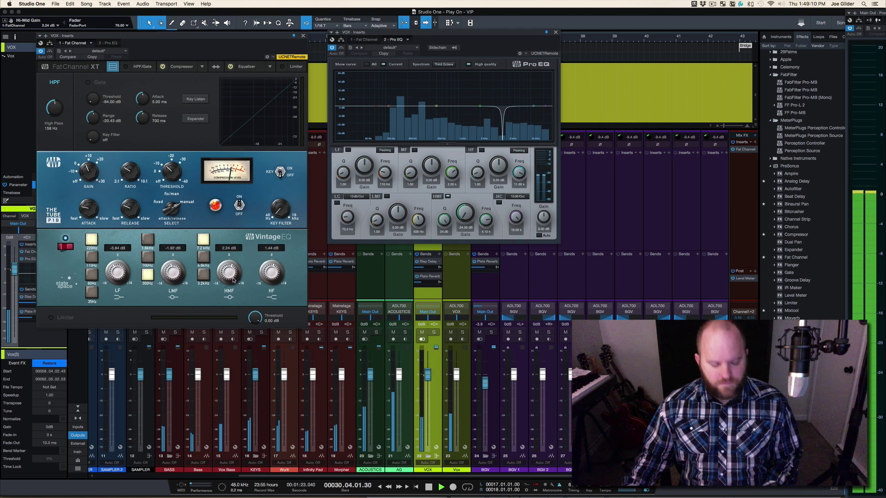
Step: Play the processed vocal in the full mix from bar 16 into chorus 1
key("space")
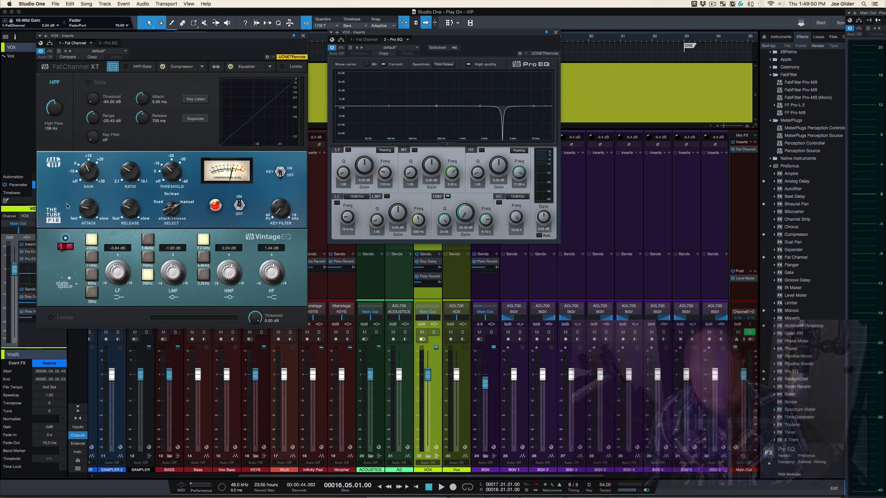
key("space")
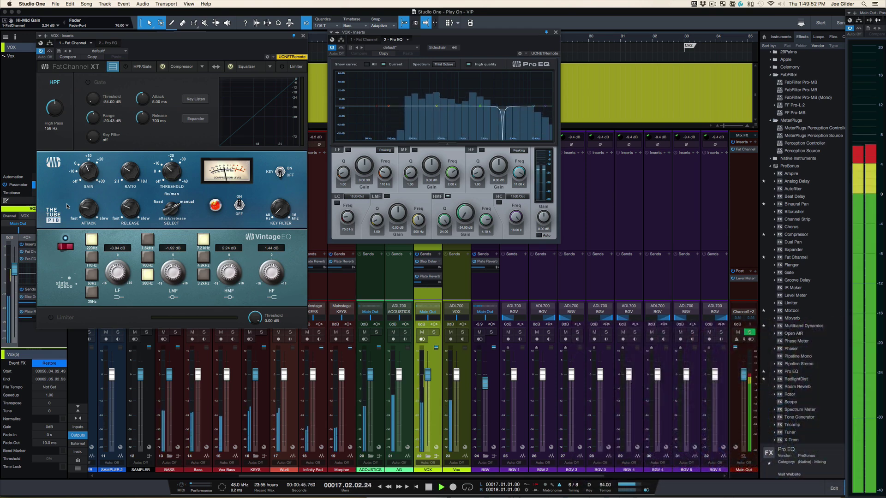